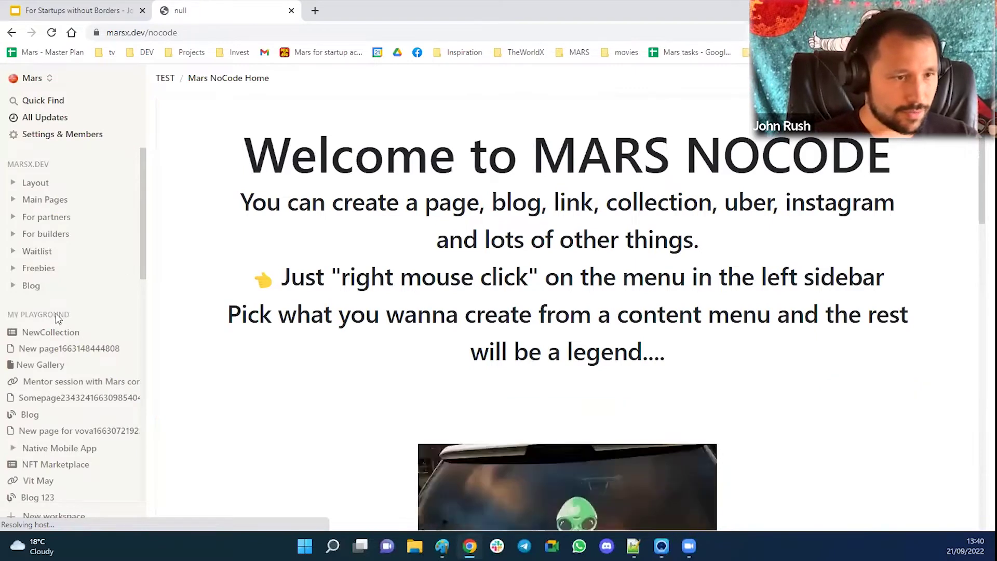
# - Collapse the MARSX.DEV sidebar section to reveal the MY PLAYGROUND pages
pyautogui.click(132, 165)
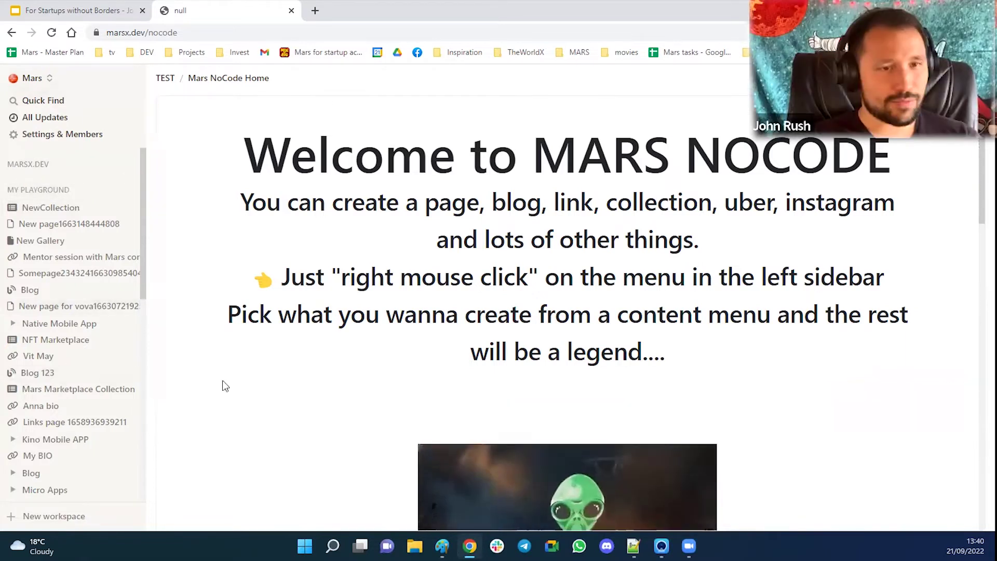
# - Open the MY PLAYGROUND context menu of creatable pages, blogs, collections sites and apps
pyautogui.rightClick(33, 192)
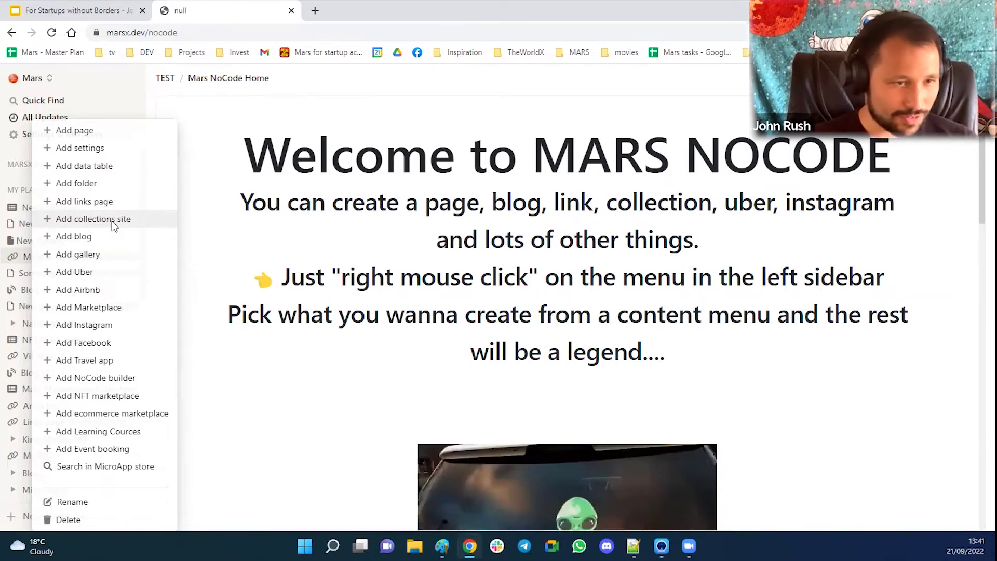
# - Create a collections site renamed 'Startups without borders' and preview it in a new tab
pyautogui.click(111, 220)
pyautogui.click(44, 208)
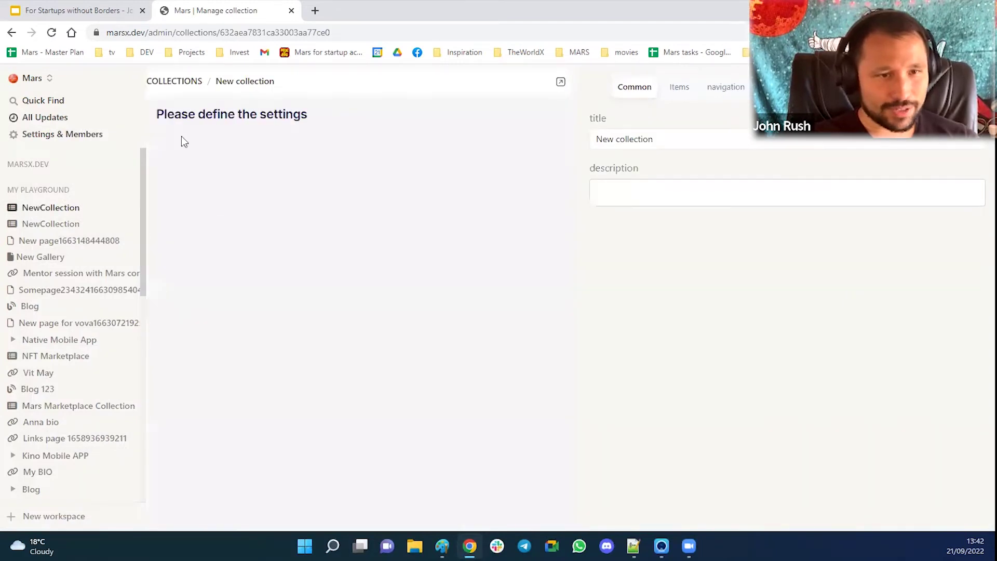
pyautogui.rightClick(44, 208)
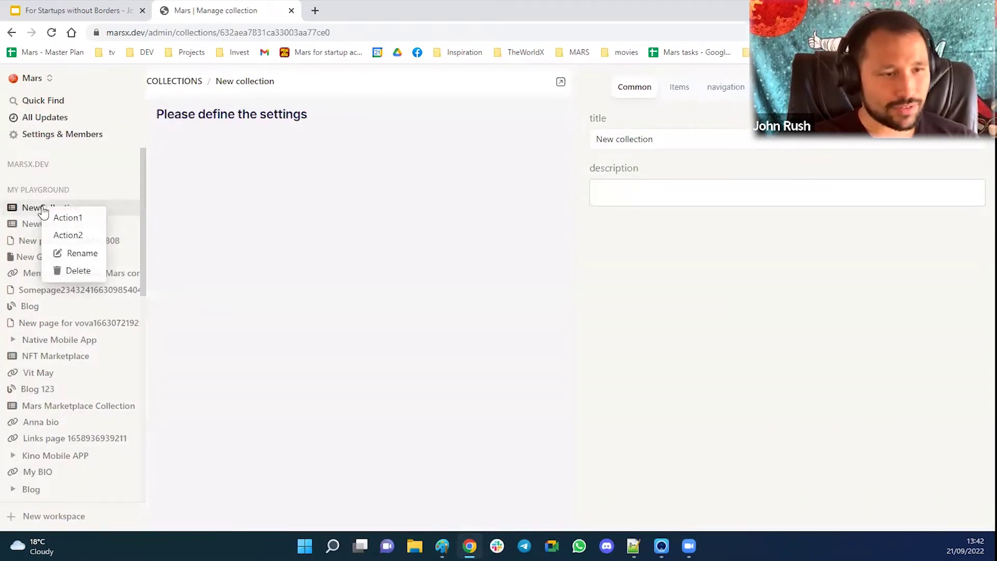
pyautogui.click(82, 253)
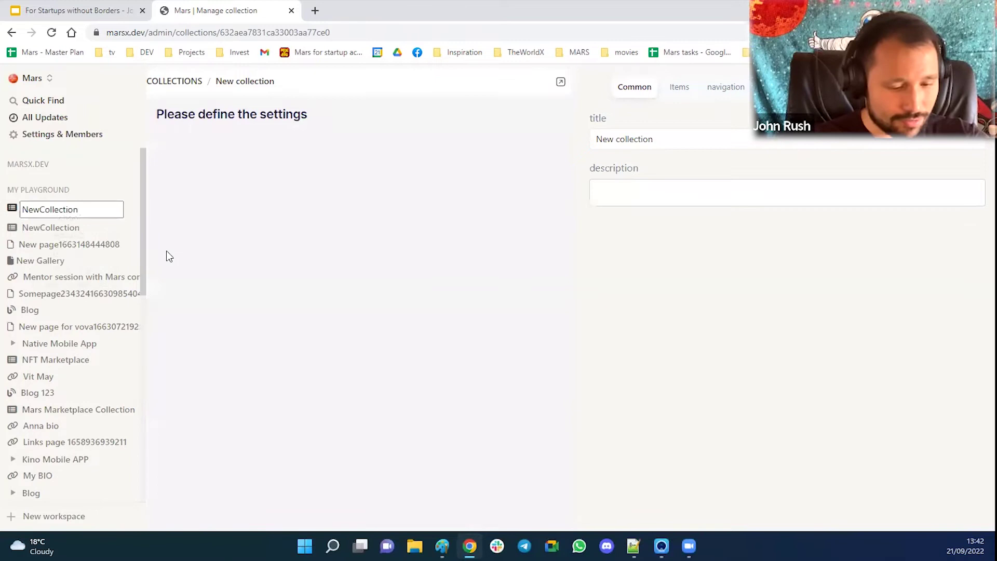
pyautogui.hotkey('ctrl', 'a')
pyautogui.write('Startups')
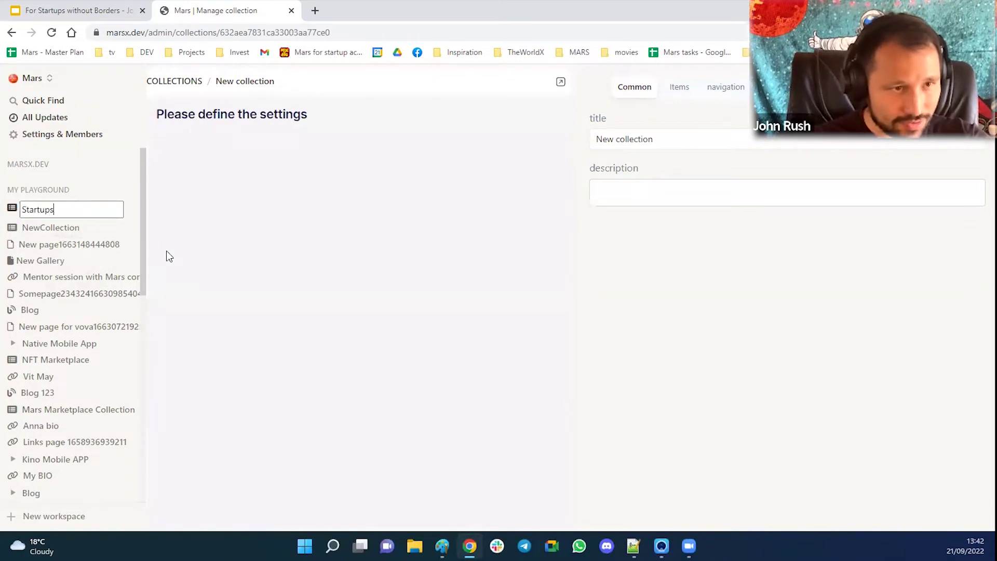
pyautogui.write(' without borders')
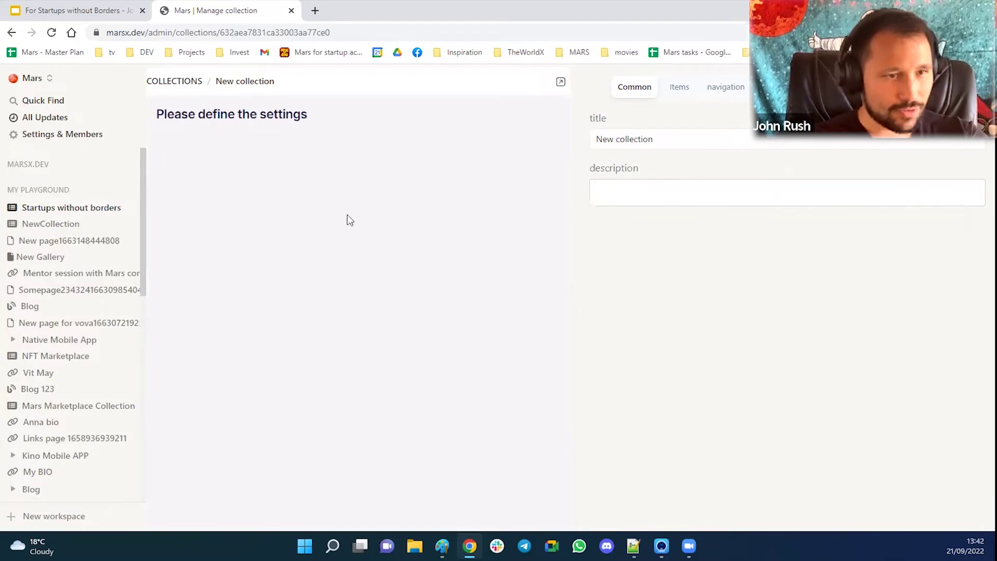
pyautogui.press('Return')
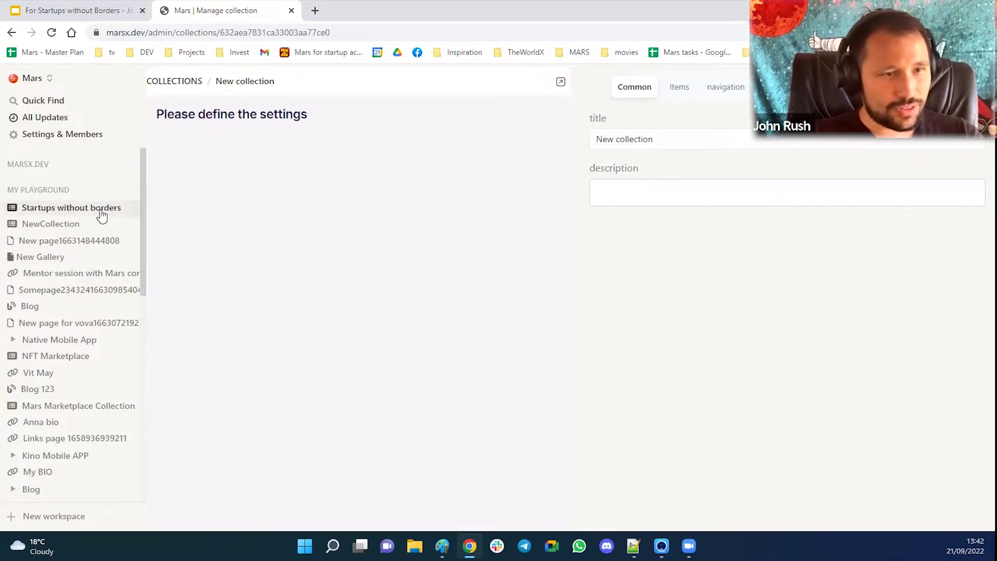
pyautogui.click(560, 81)
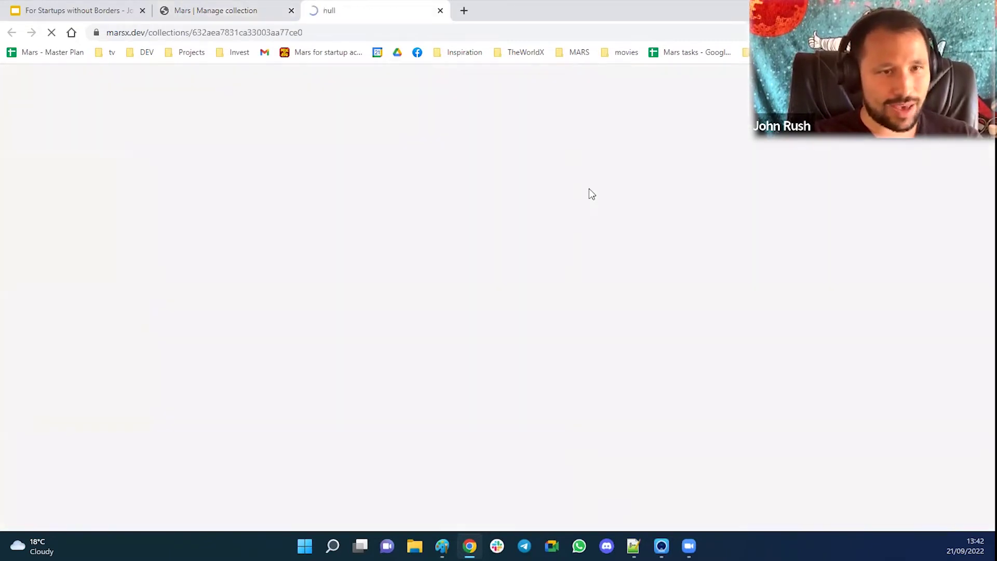
pyautogui.click(248, 8)
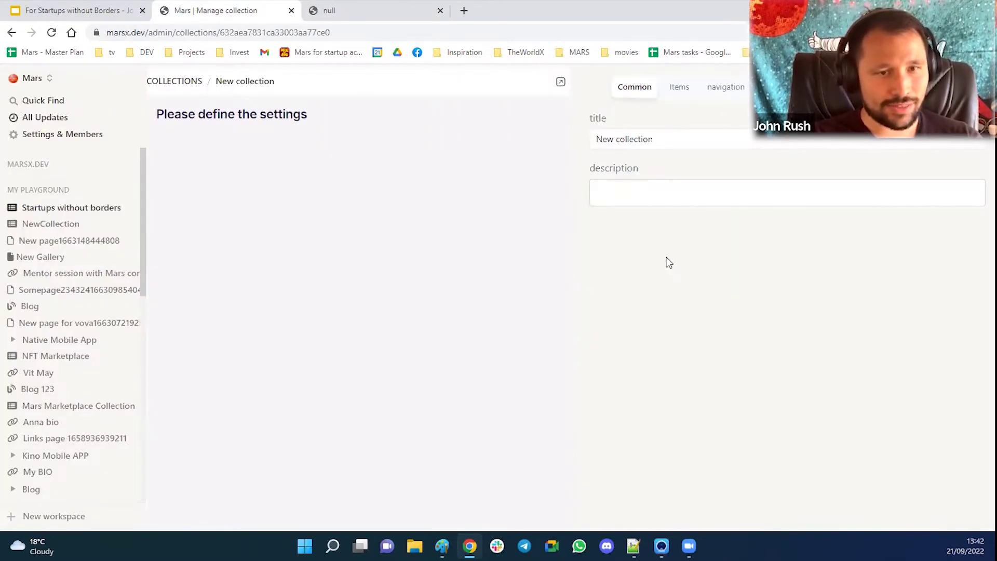
# - Look through the collection's layout, title, categories and navigation settings
pyautogui.click(768, 86)
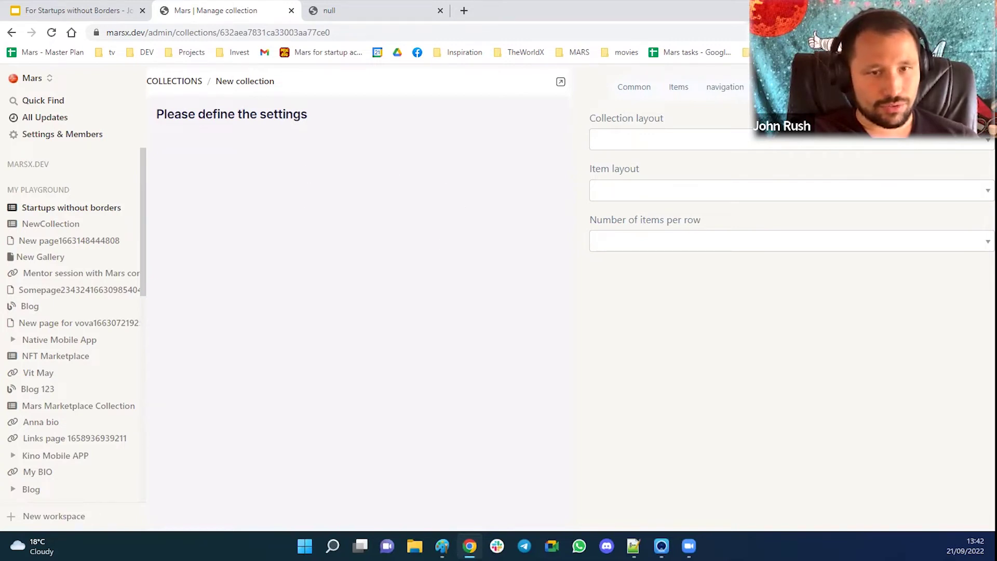
pyautogui.click(637, 87)
pyautogui.click(677, 87)
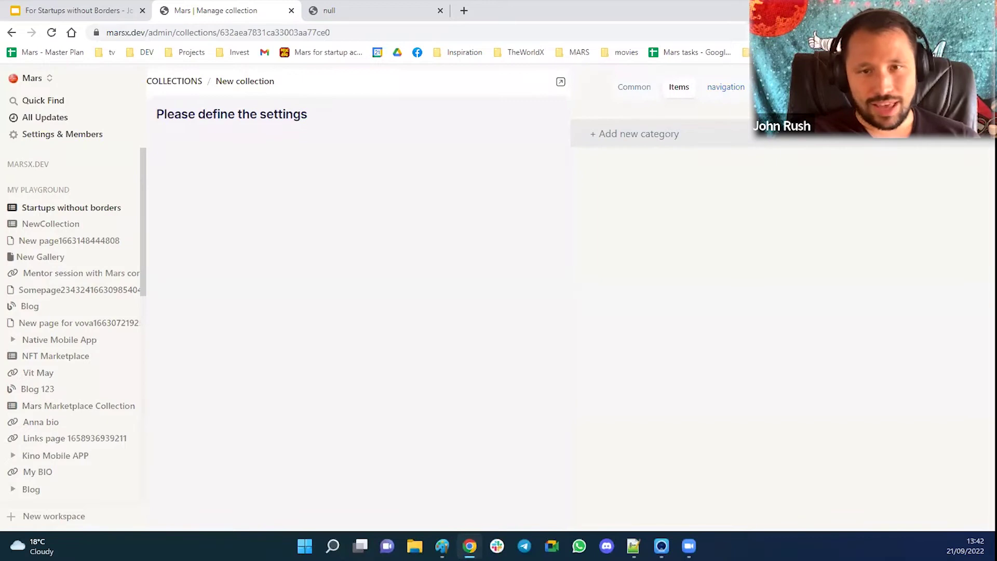
pyautogui.click(739, 89)
pyautogui.click(777, 87)
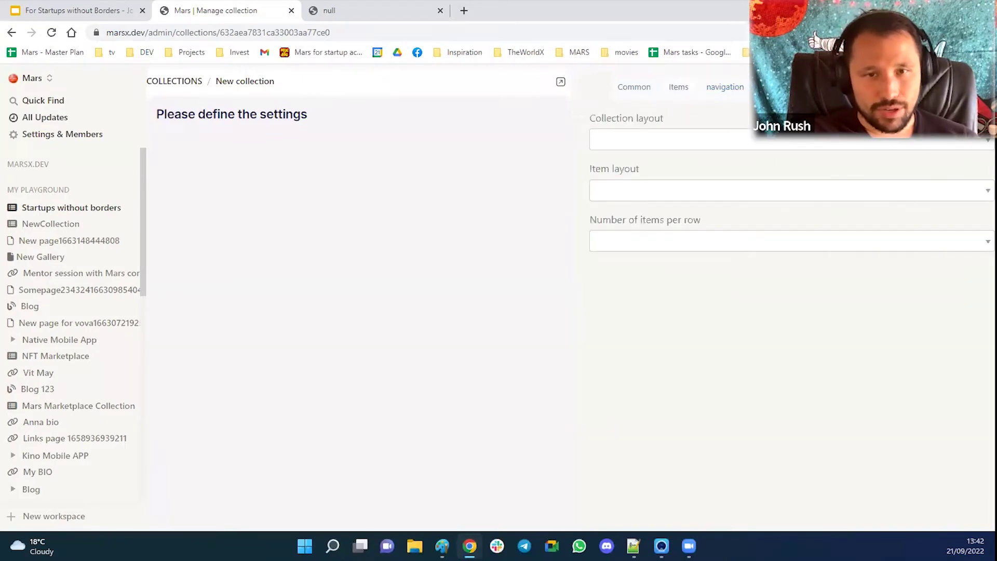
# - Set the layout to grouped by categories, image-on-top cards, 3 items per row
pyautogui.click(709, 136)
pyautogui.click(665, 162)
pyautogui.click(659, 193)
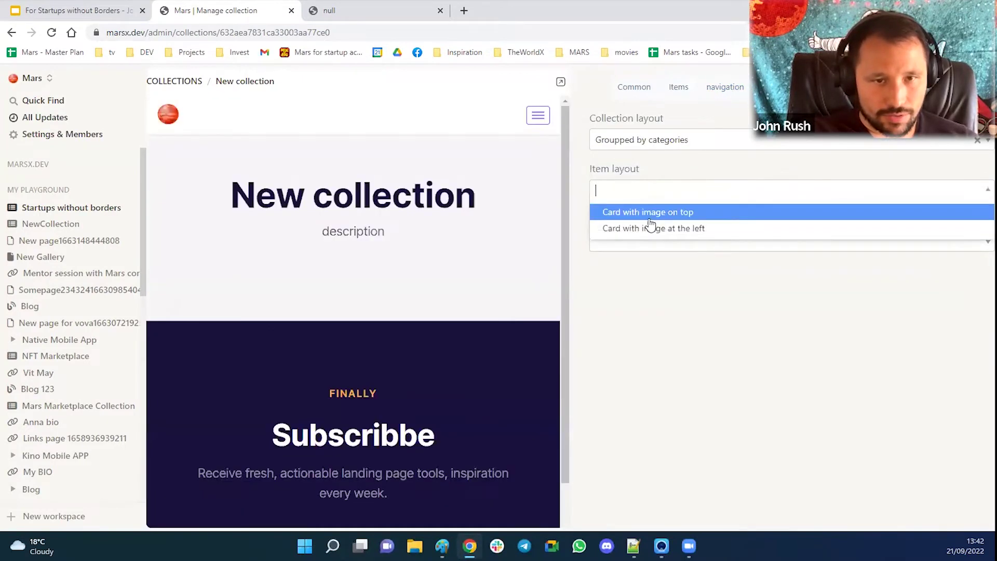
pyautogui.click(689, 163)
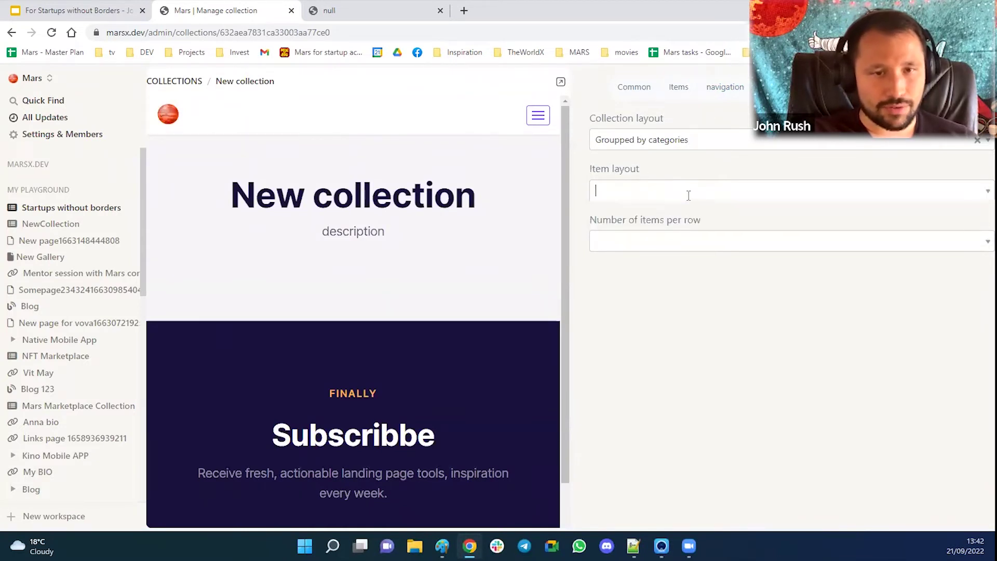
pyautogui.click(670, 196)
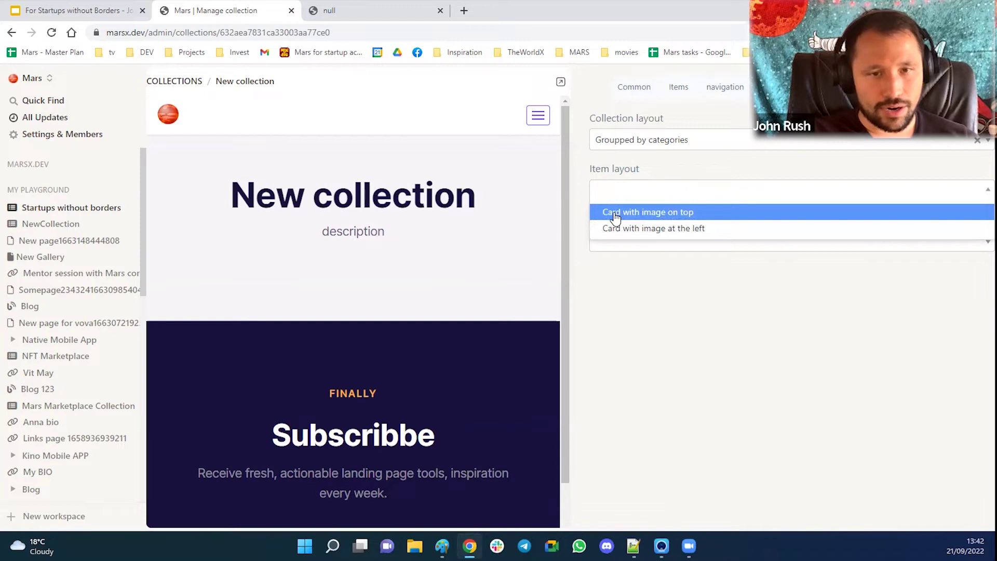
pyautogui.click(677, 214)
pyautogui.click(661, 240)
pyautogui.click(707, 288)
pyautogui.click(707, 294)
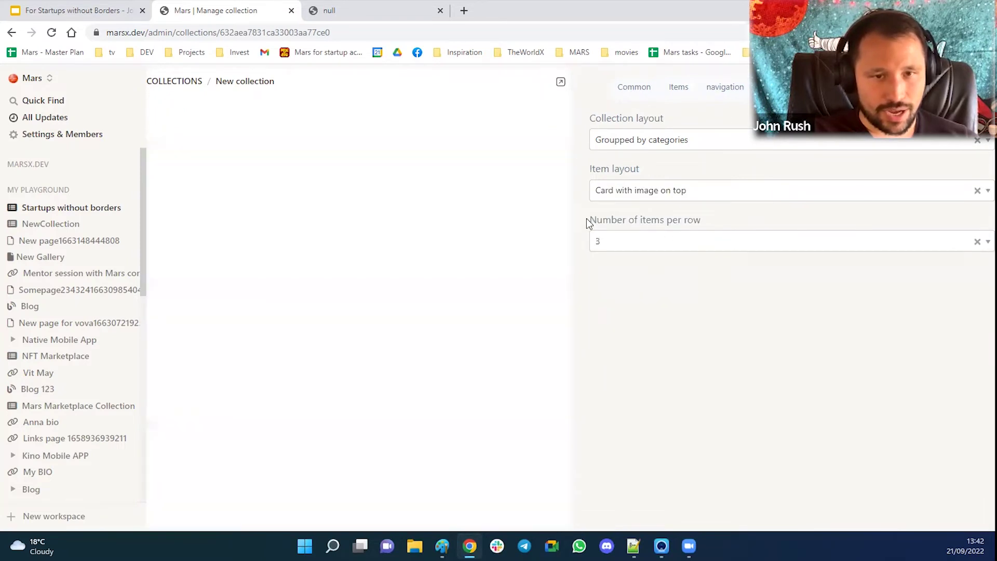
# - Add a new category named Speakers to the collection
pyautogui.click(680, 87)
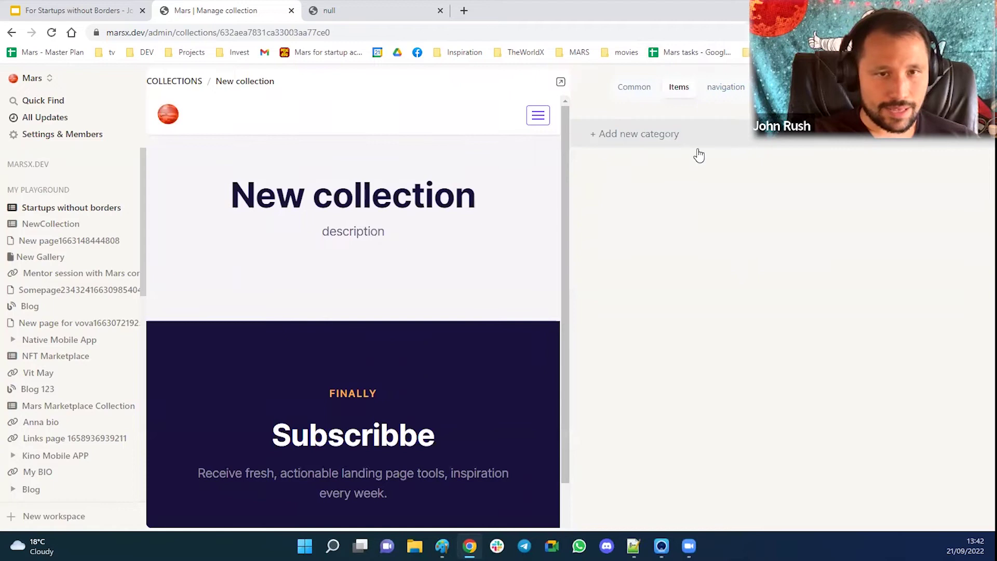
pyautogui.click(638, 135)
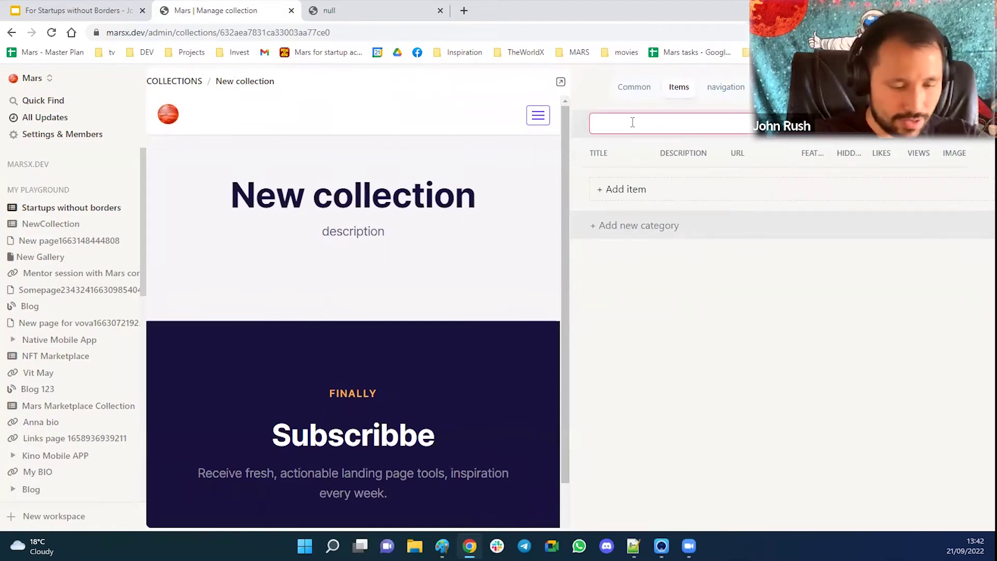
pyautogui.write('Speakers')
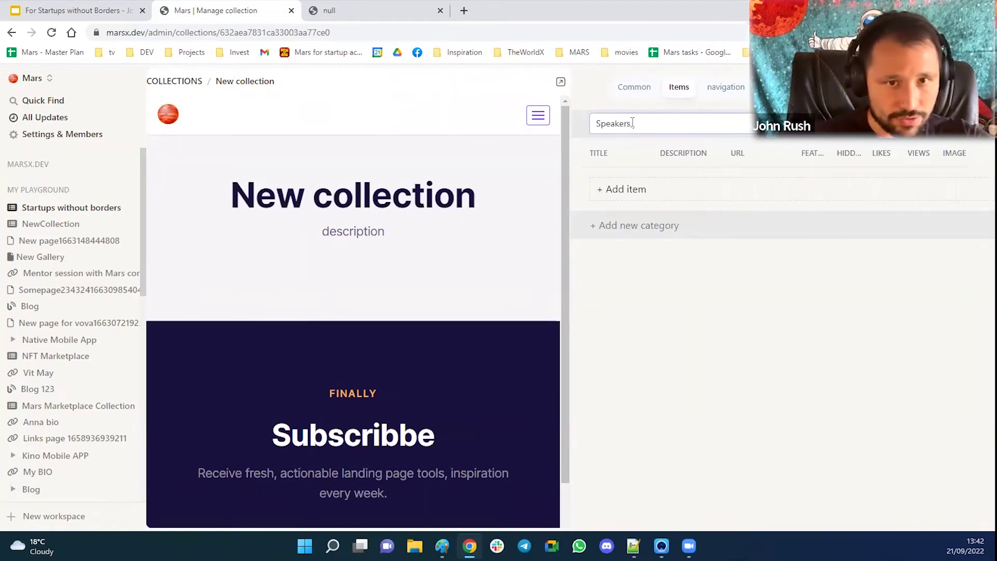
# - Add two speaker items titled with speakers' names, then start a second category
pyautogui.click(628, 189)
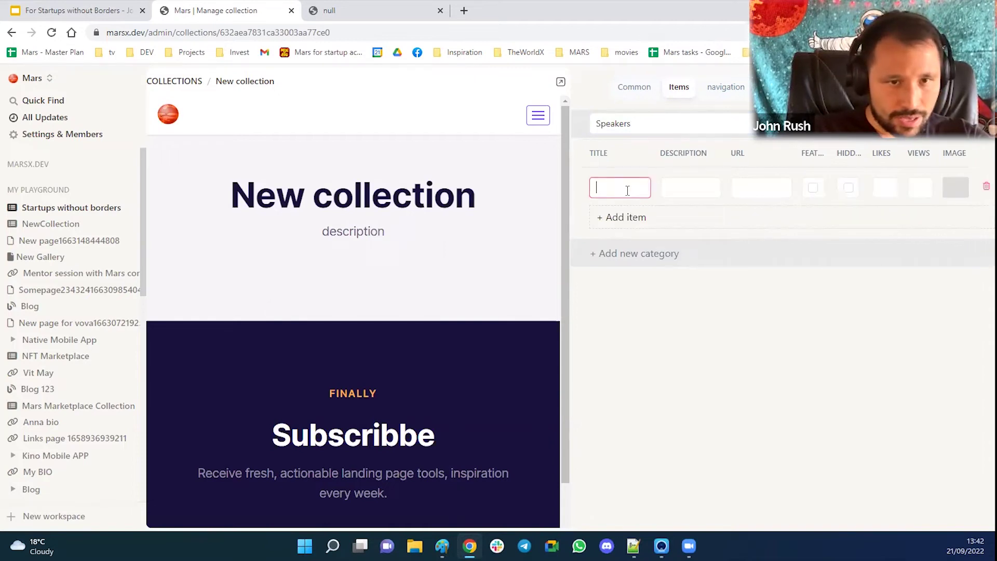
pyautogui.write('John Ru')
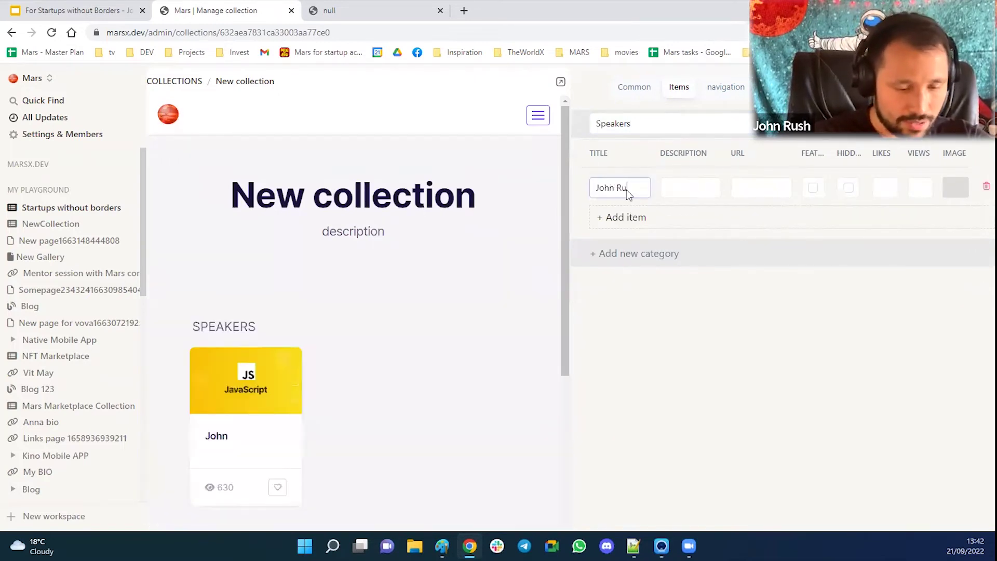
pyautogui.write('sh')
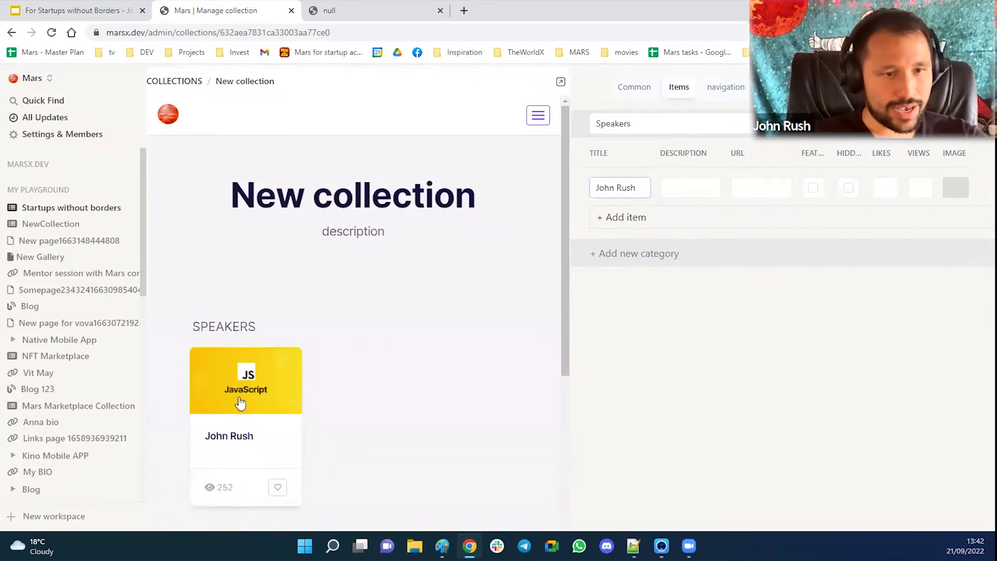
pyautogui.scroll(-1, 320, 392)
pyautogui.scroll(1, 317, 390)
pyautogui.click(618, 218)
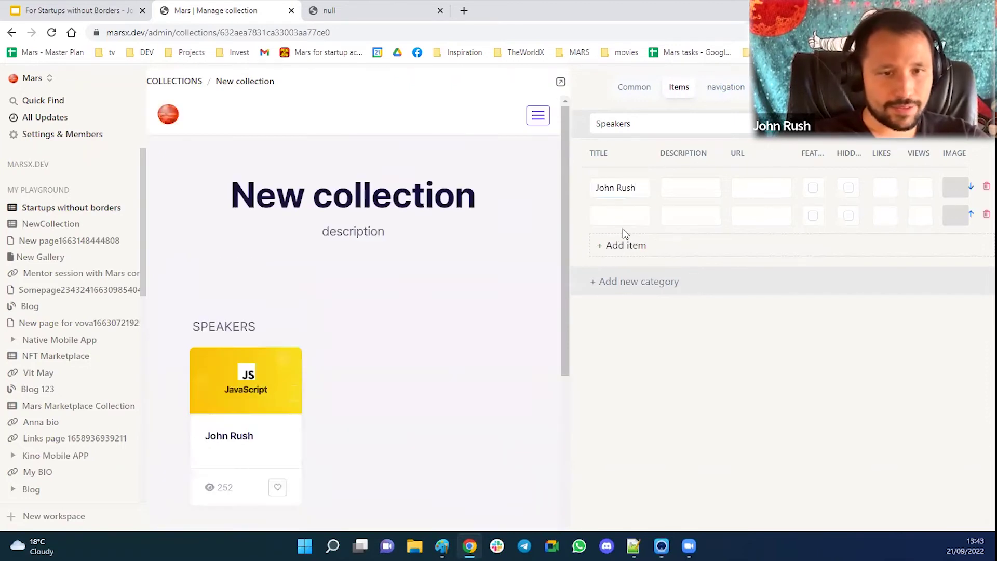
pyautogui.write('Elon Musk')
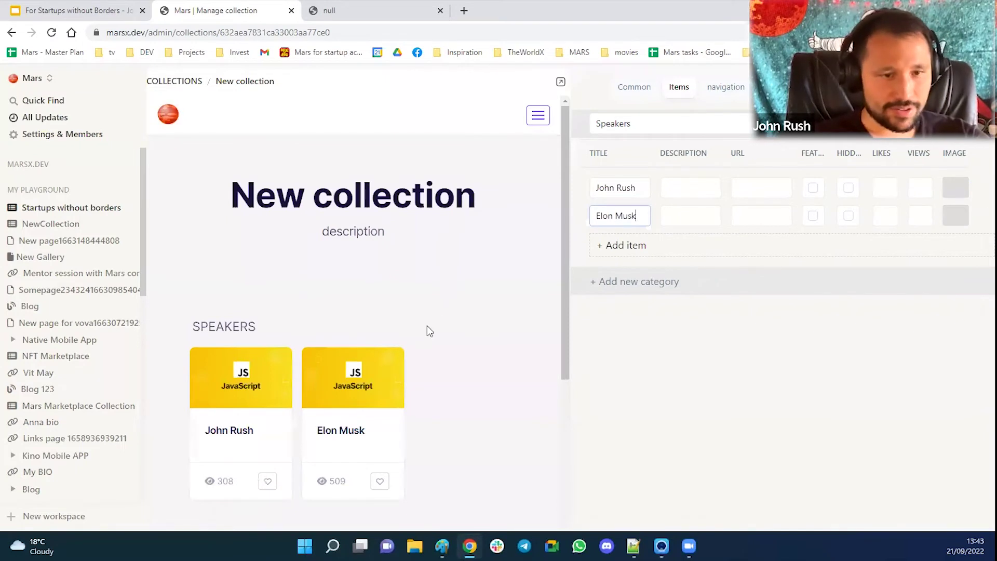
pyautogui.scroll(-1, 467, 314)
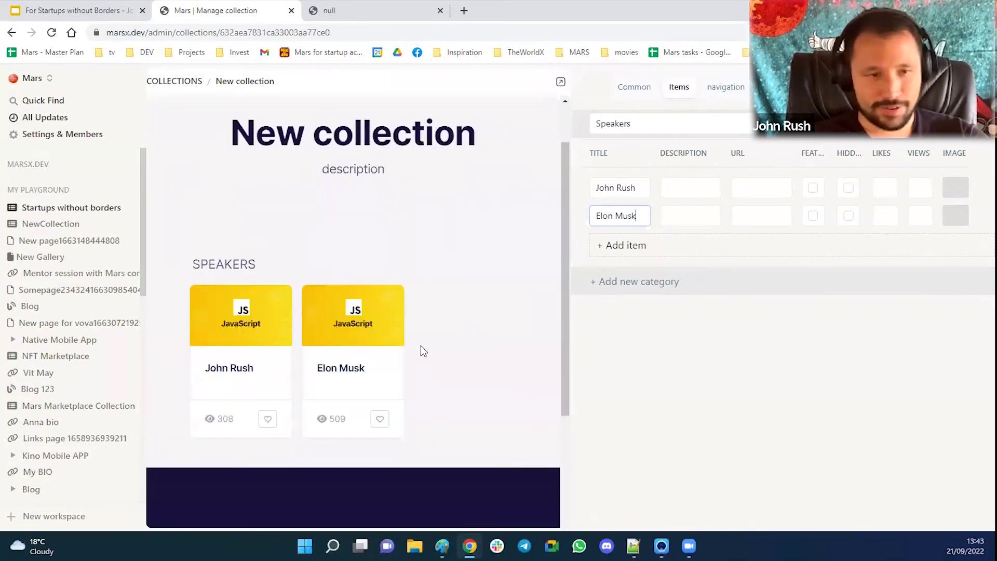
pyautogui.click(658, 294)
pyautogui.click(658, 294)
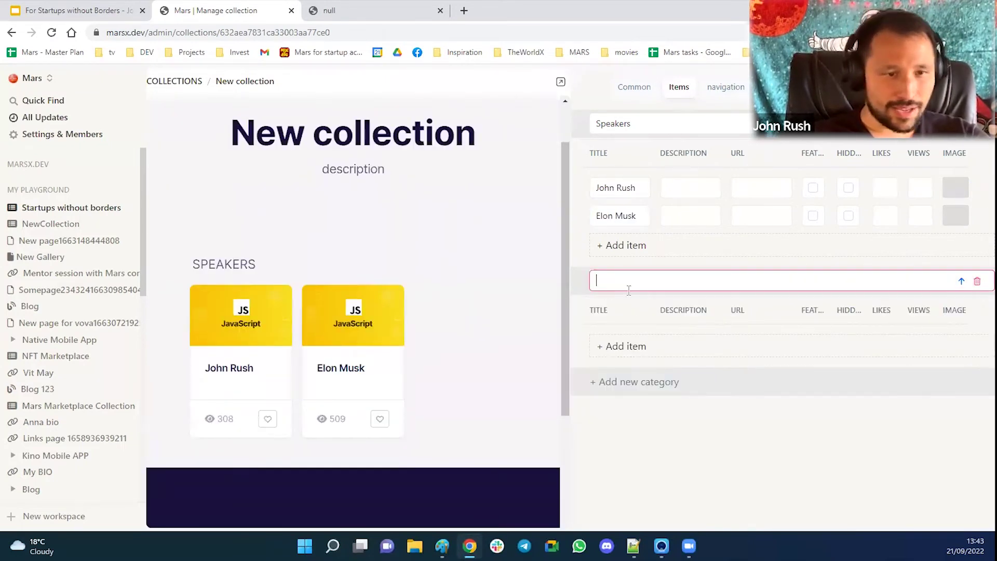
# - Name the second category Events and give it a 'Future of dev' item
pyautogui.write('Events')
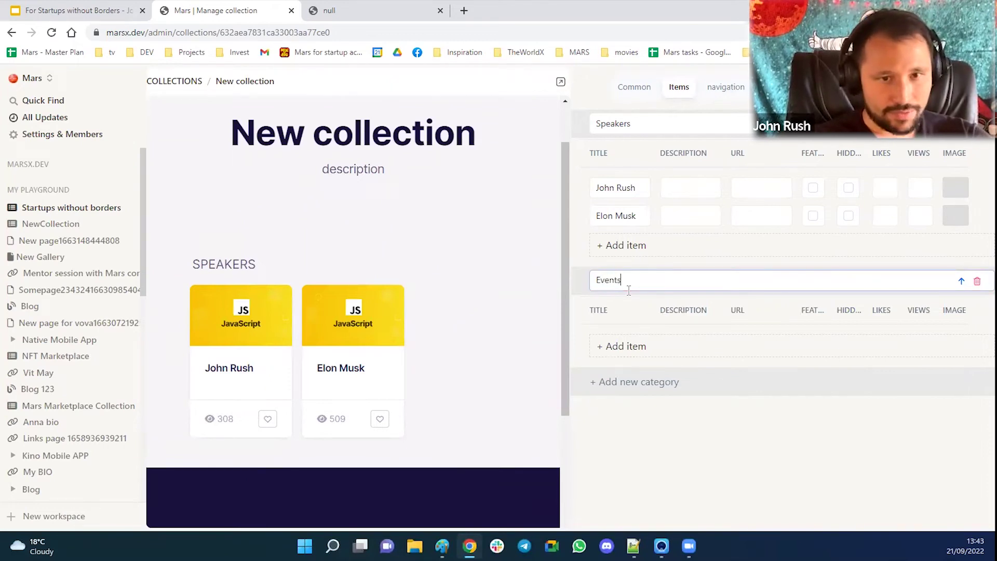
pyautogui.click(632, 347)
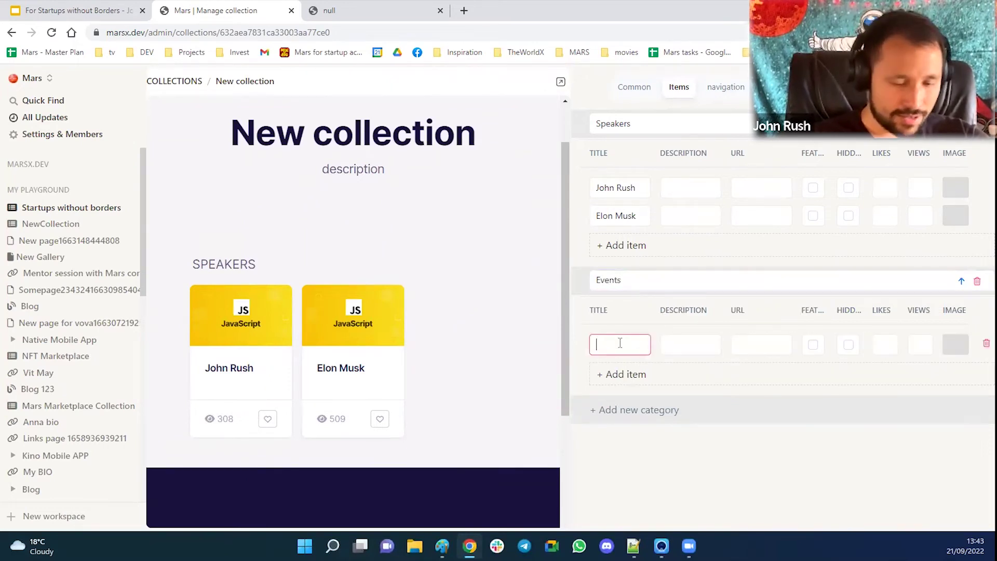
pyautogui.write('Future of')
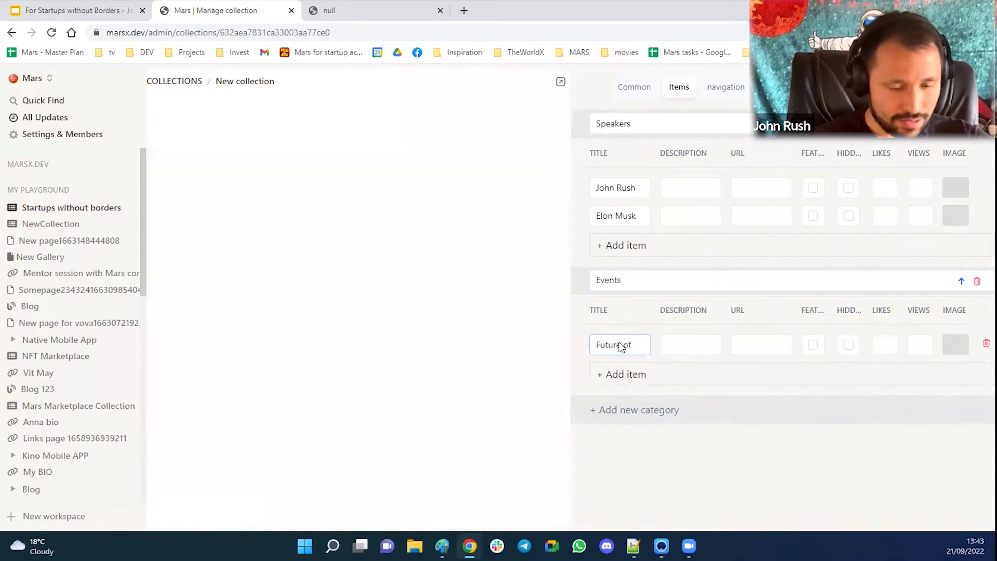
pyautogui.write(' dev')
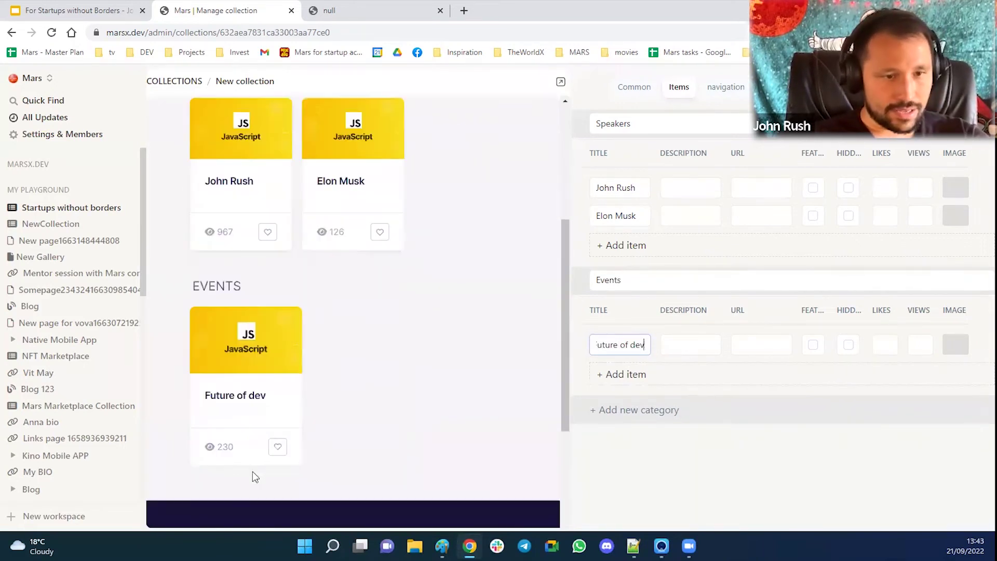
pyautogui.scroll(3, 408, 397)
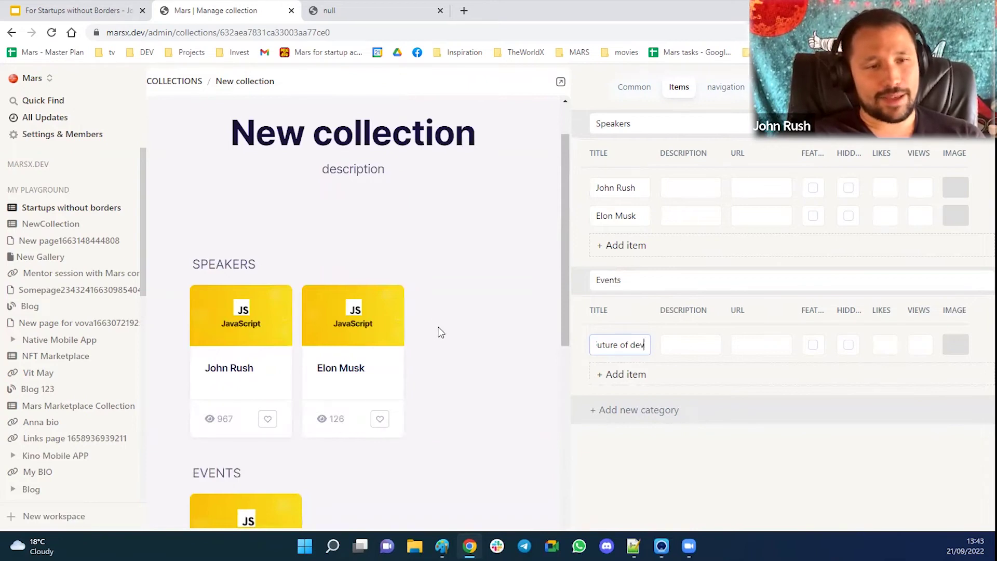
pyautogui.scroll(2, 458, 327)
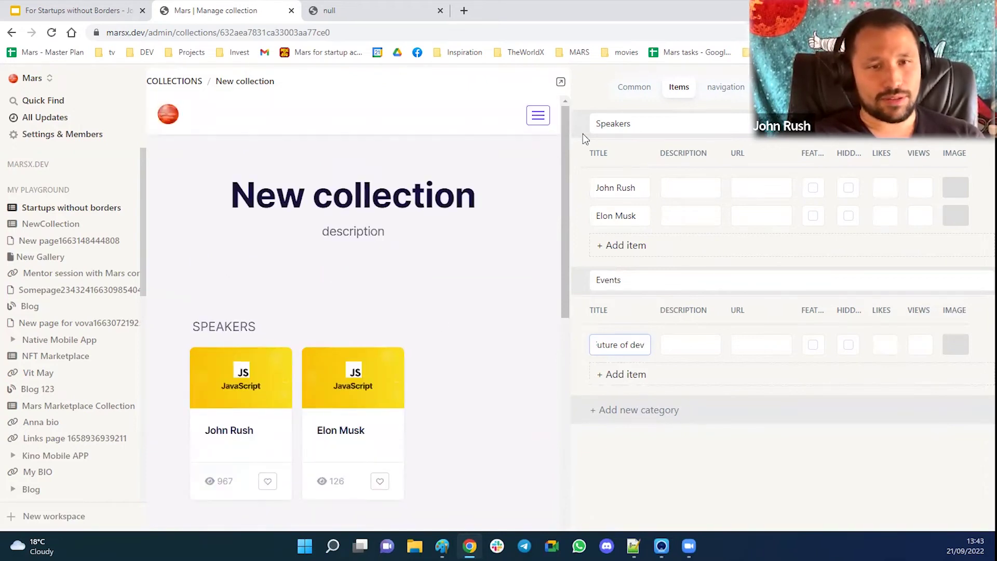
# - Browse the live site's SPEAKERS and EVENTS cards, then return to the collection editor
pyautogui.click(560, 81)
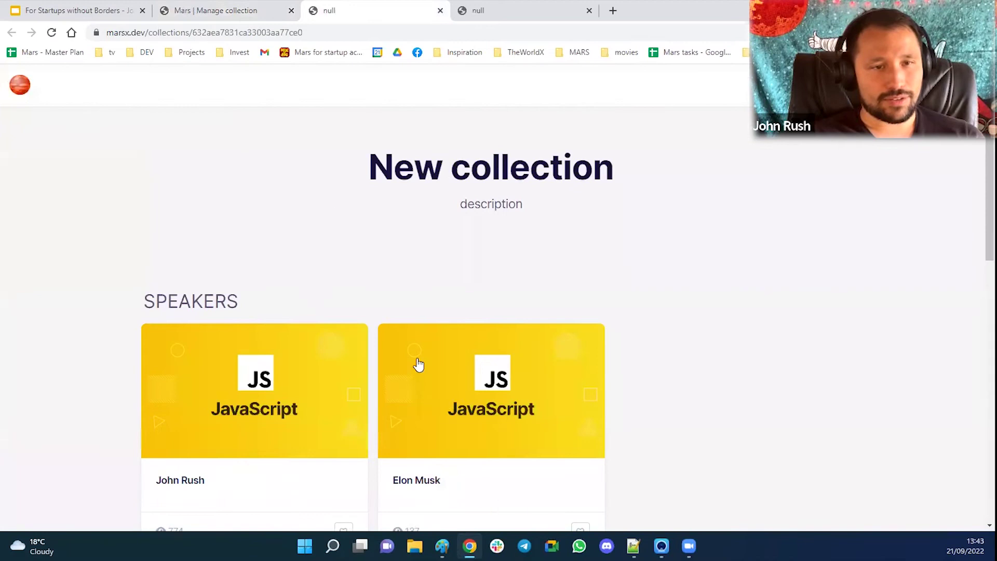
pyautogui.scroll(-10, 576, 314)
pyautogui.scroll(10, 601, 372)
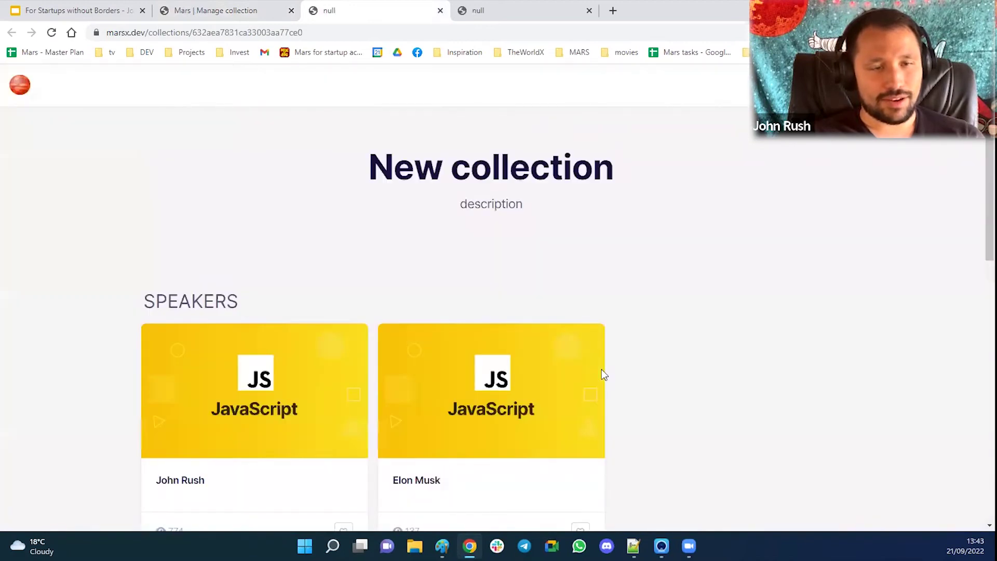
pyautogui.scroll(-2, 602, 370)
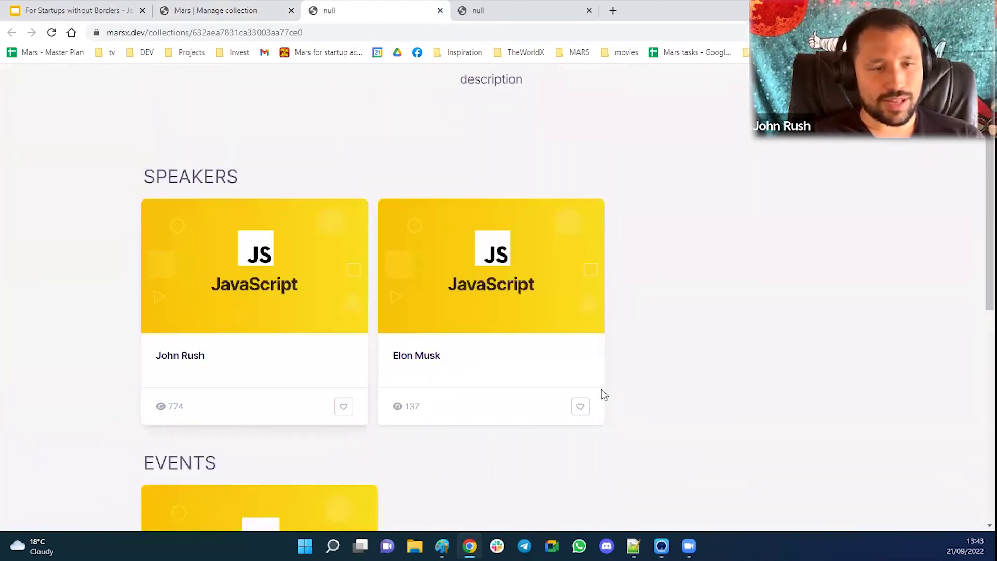
pyautogui.scroll(-2, 260, 441)
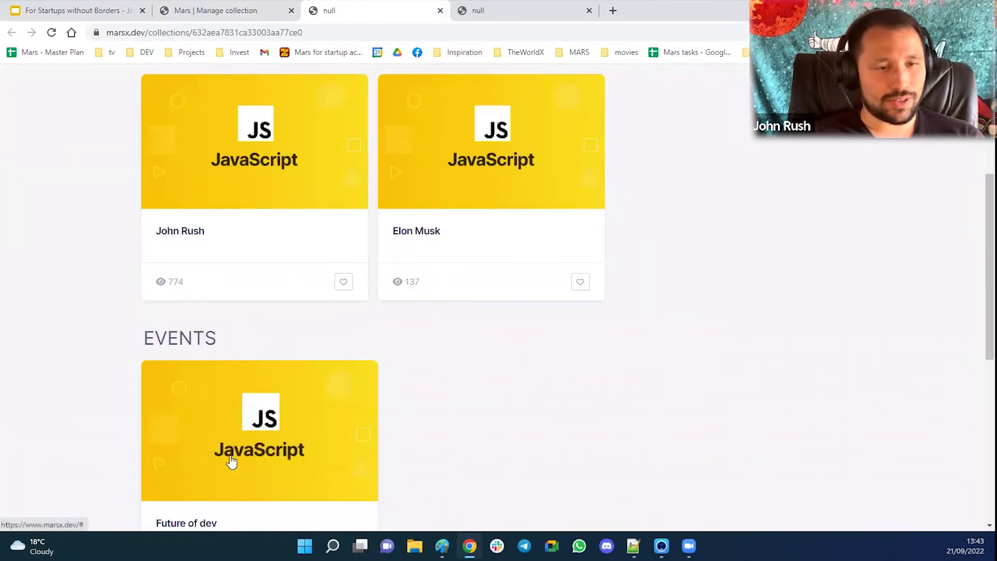
pyautogui.scroll(-1, 229, 452)
pyautogui.scroll(3, 399, 366)
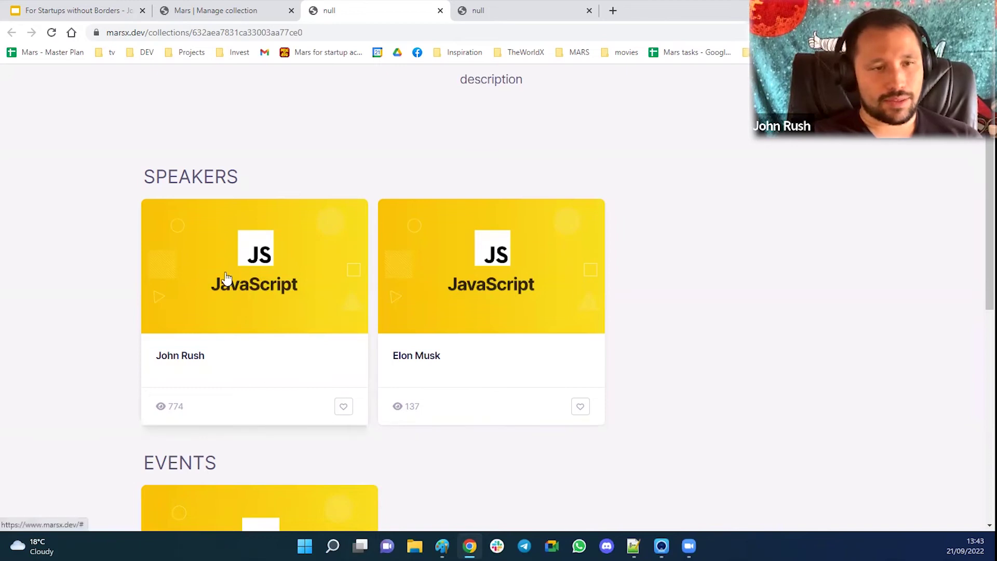
pyautogui.scroll(-1, 522, 413)
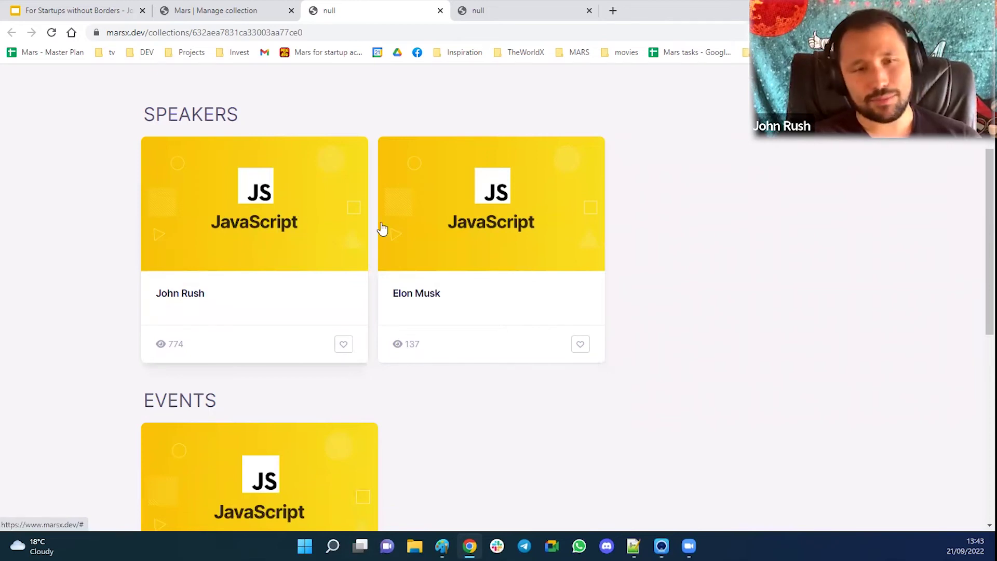
pyautogui.scroll(-1, 667, 343)
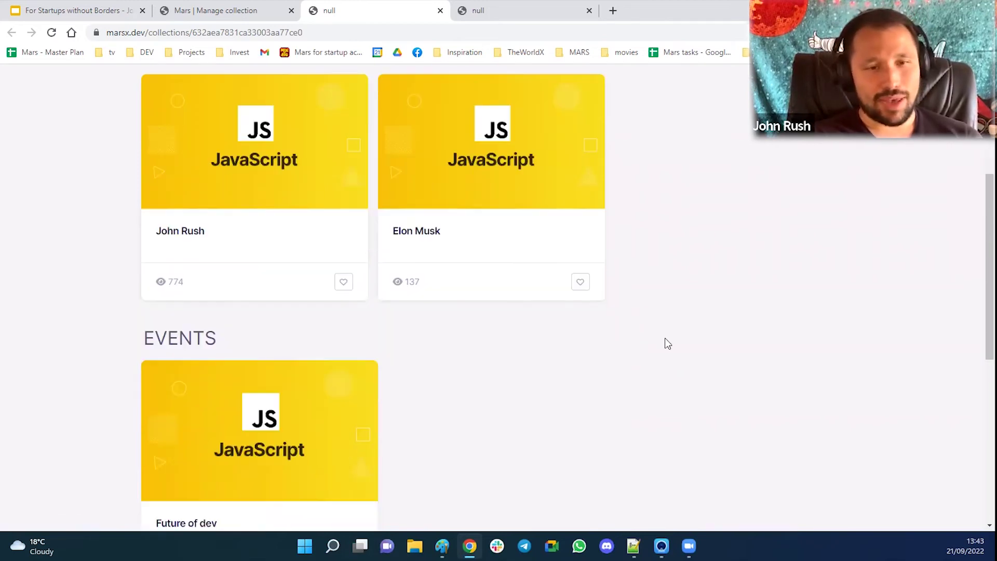
pyautogui.scroll(-8, 635, 363)
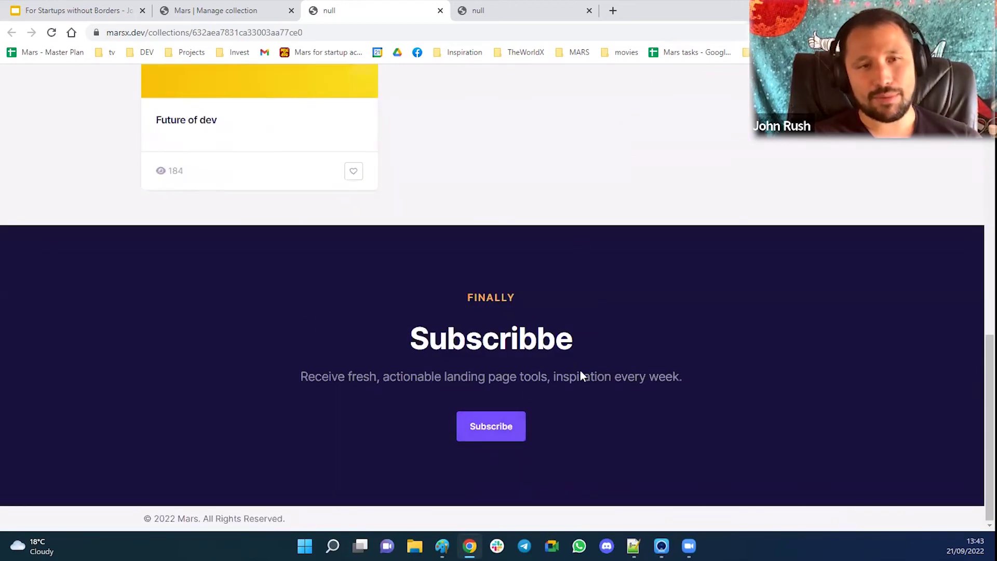
pyautogui.scroll(3, 401, 287)
pyautogui.scroll(5, 571, 311)
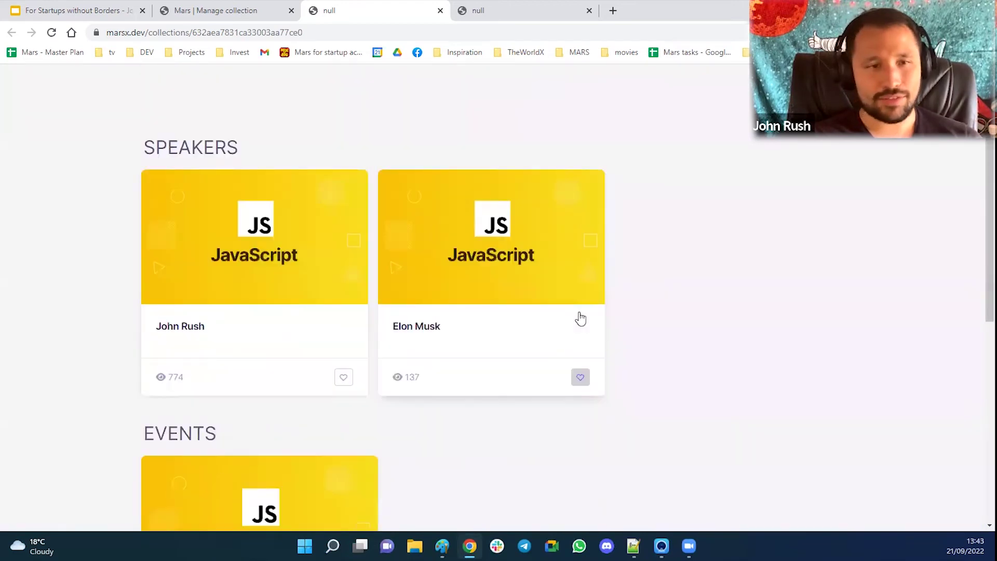
pyautogui.click(206, 8)
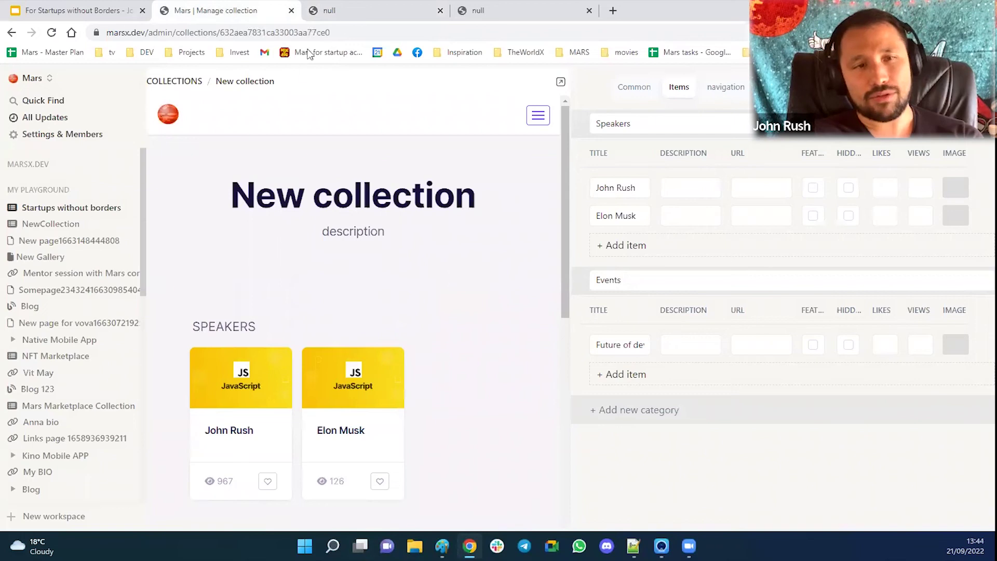
# - Switch back to the published collection site's tab
pyautogui.click(349, 11)
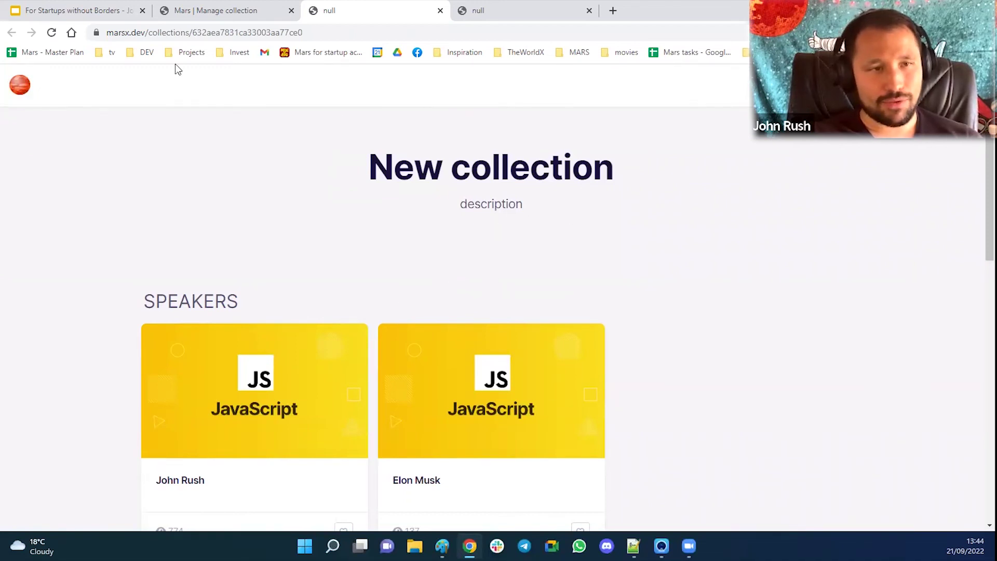
# - Load marketplace-dev.marscloud.dev in the empty tab and scroll to Popular Services
pyautogui.click(499, 16)
pyautogui.click(457, 32)
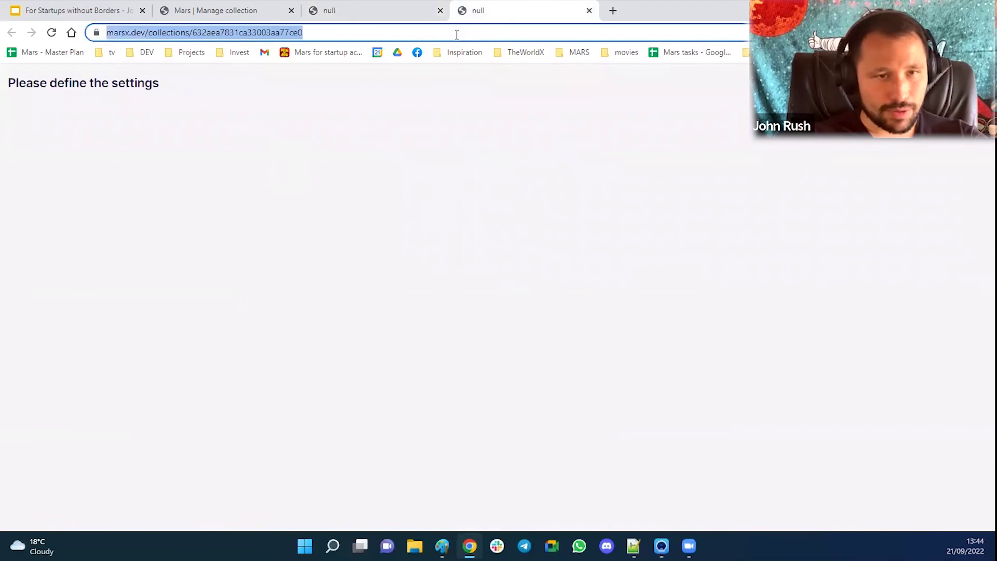
pyautogui.write('mark')
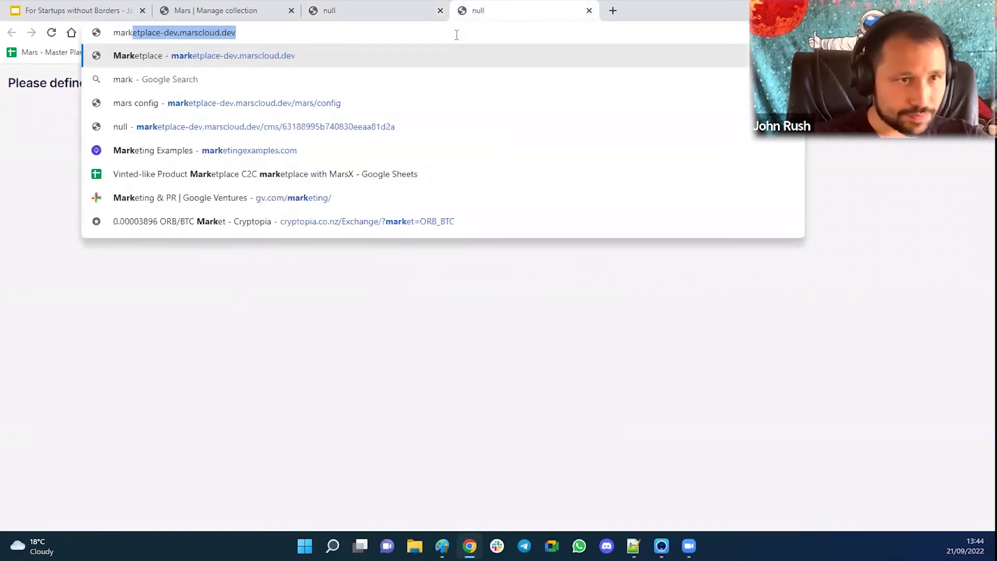
pyautogui.press('Return')
pyautogui.scroll(-3, 443, 145)
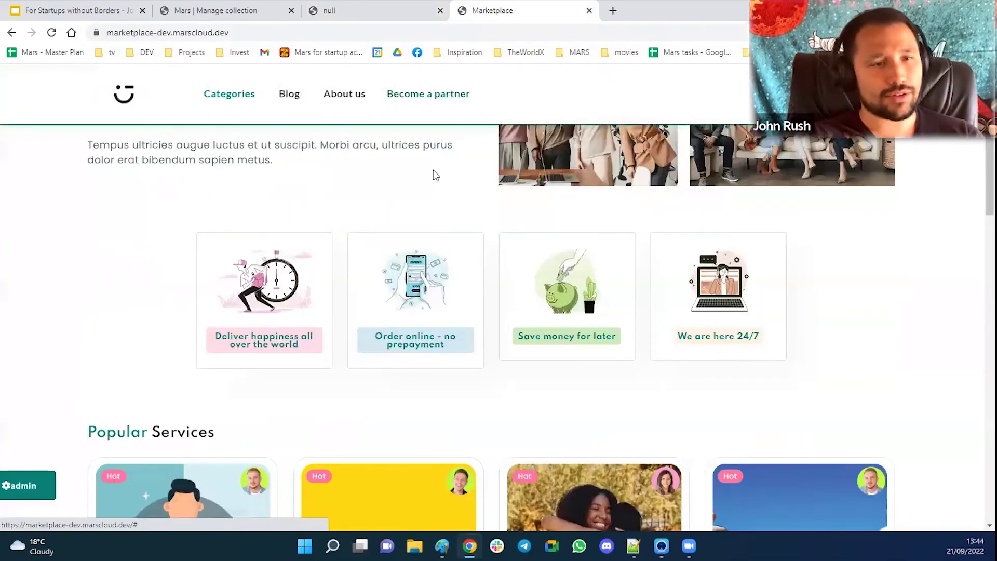
pyautogui.scroll(2, 442, 205)
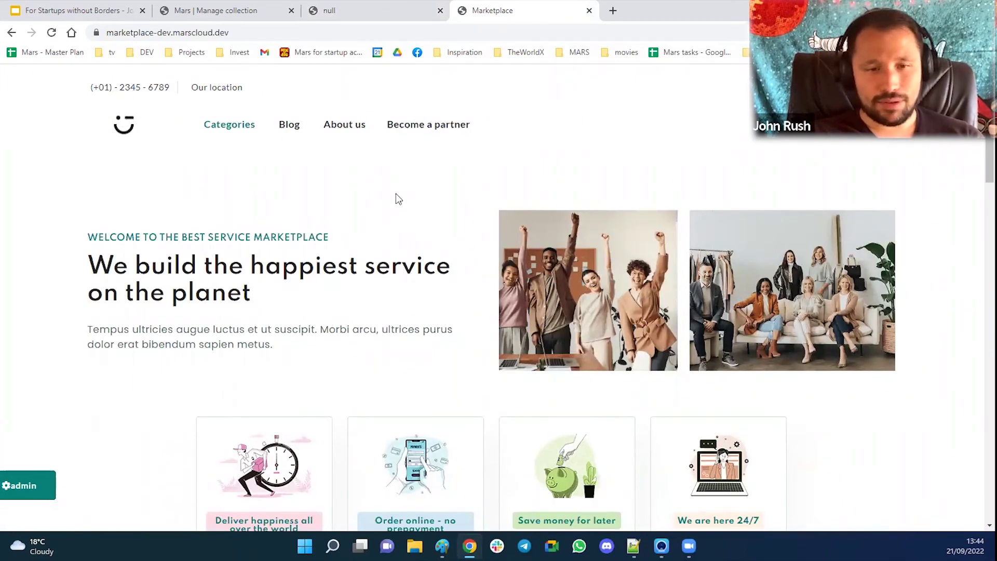
pyautogui.scroll(-7, 396, 198)
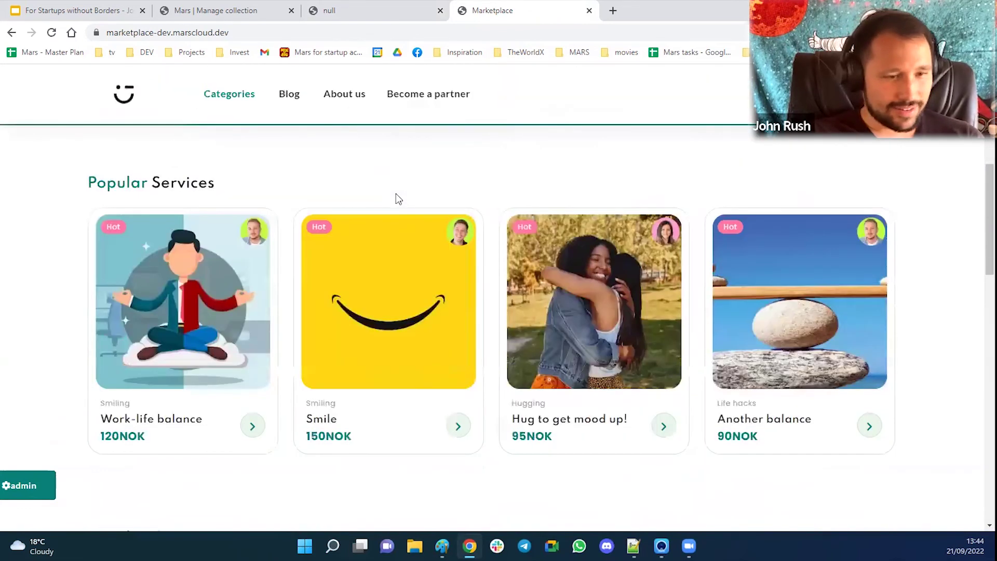
# - Open the Smile service's provider page
pyautogui.click(457, 423)
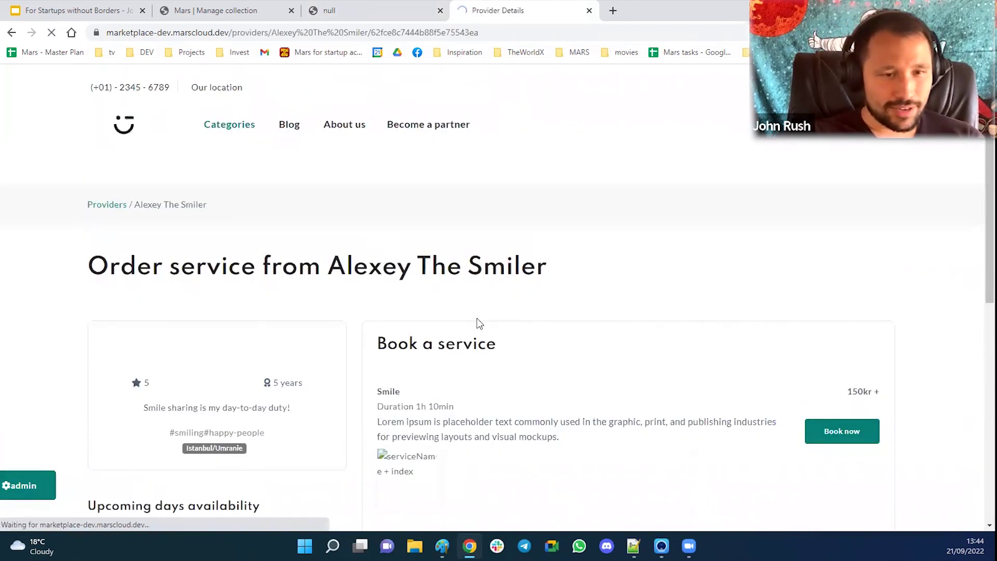
pyautogui.scroll(-3, 470, 332)
pyautogui.scroll(2, 664, 311)
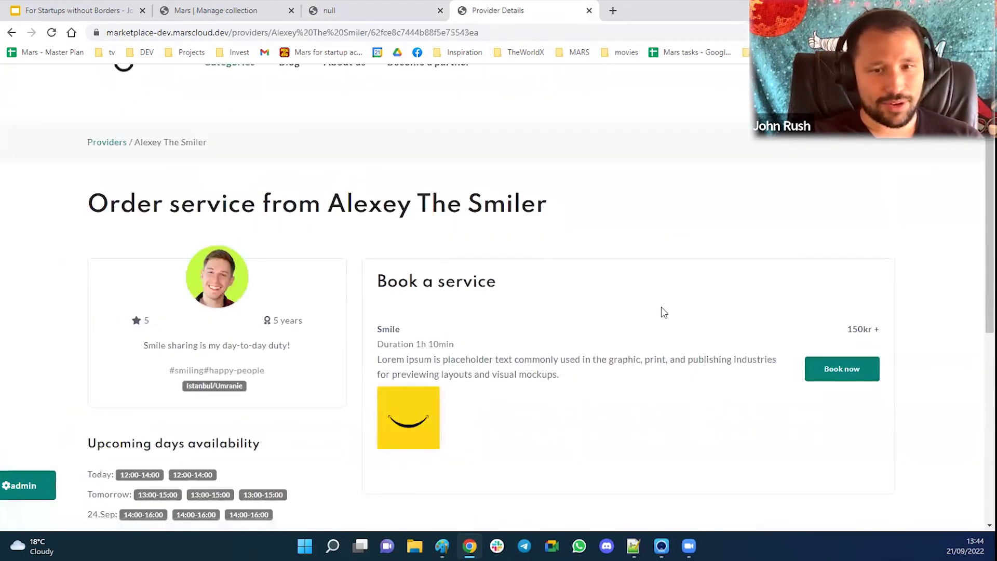
# - Send a Smile booking request for 07.09.2022 at 09:00 and begin a message
pyautogui.click(823, 371)
pyautogui.click(415, 246)
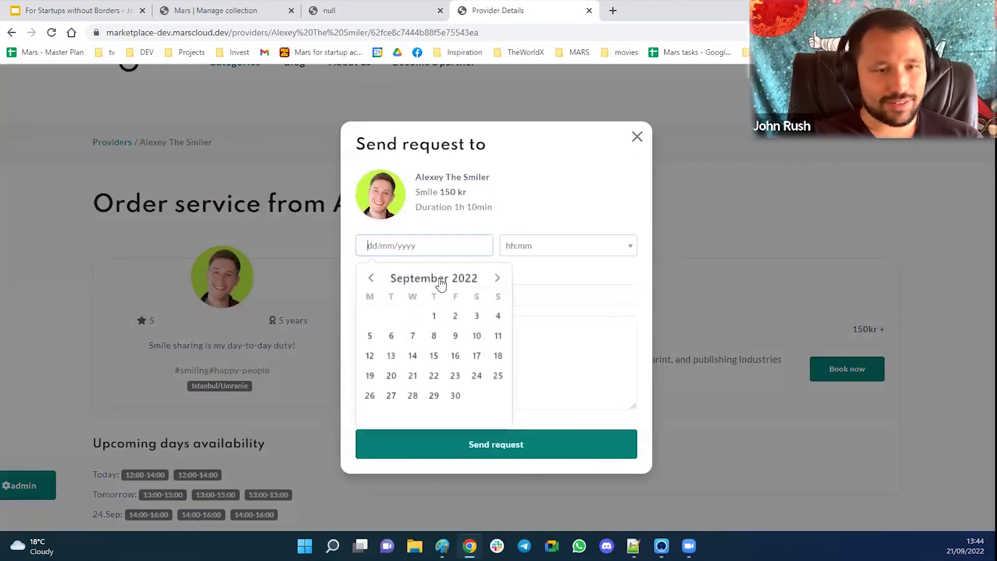
pyautogui.click(414, 336)
pyautogui.click(563, 252)
pyautogui.click(563, 310)
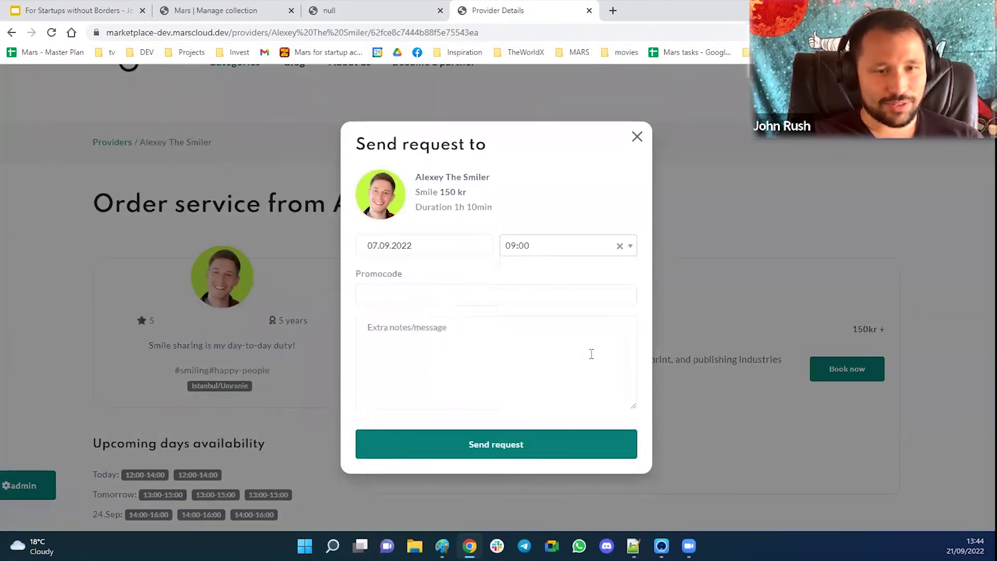
pyautogui.click(478, 440)
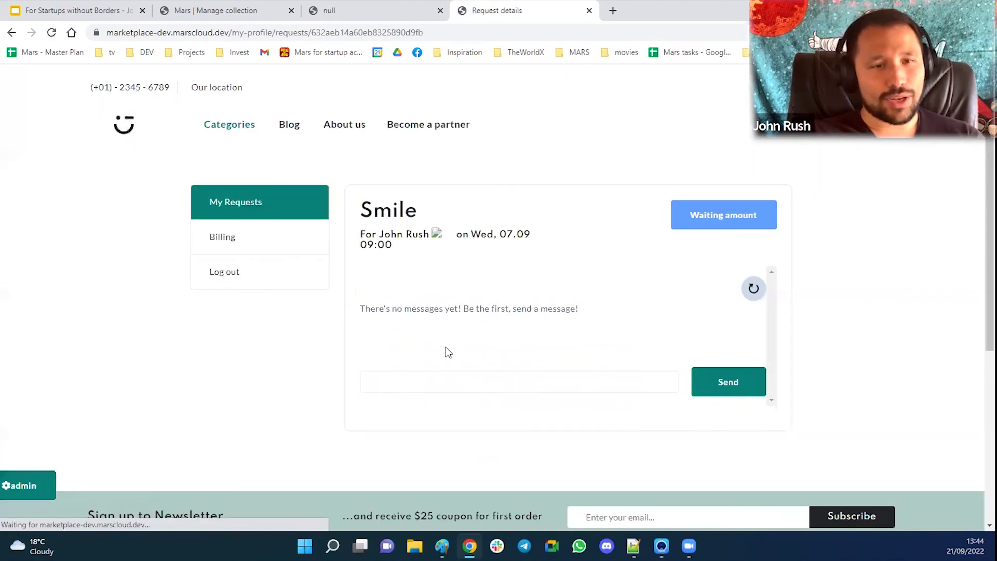
pyautogui.click(577, 388)
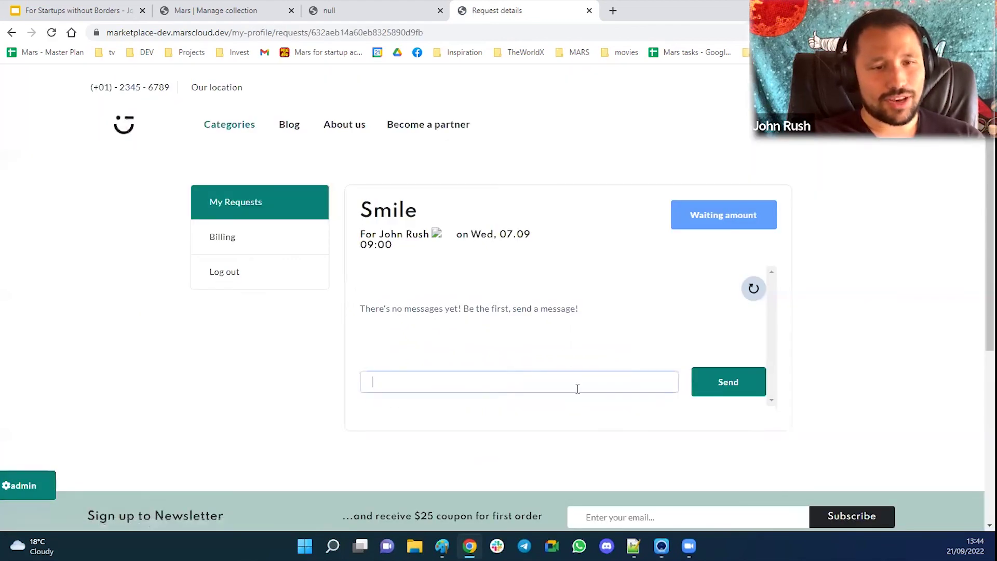